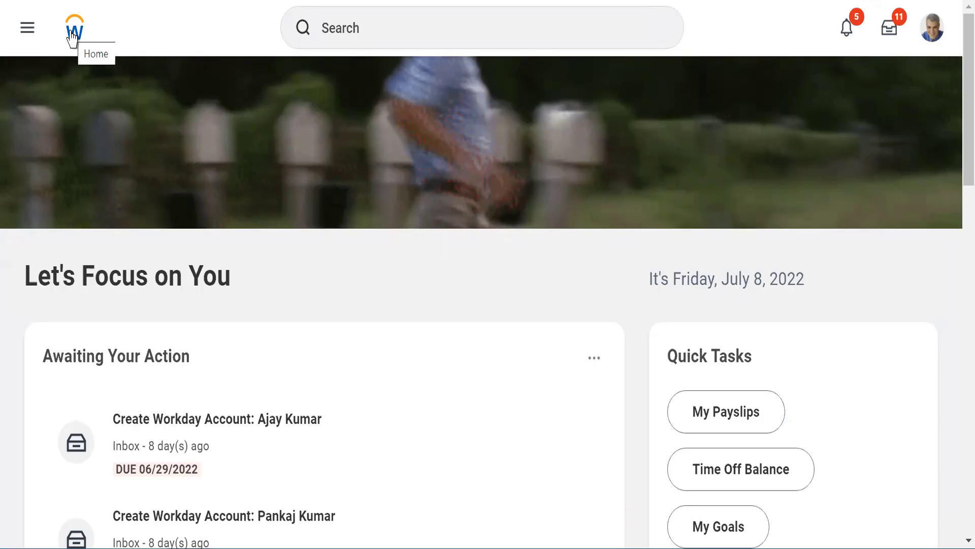
# - Review the notifications, opening the Assign Roles, person-to-meet and Create Position: Testing entries
pyautogui.click(334, 18)
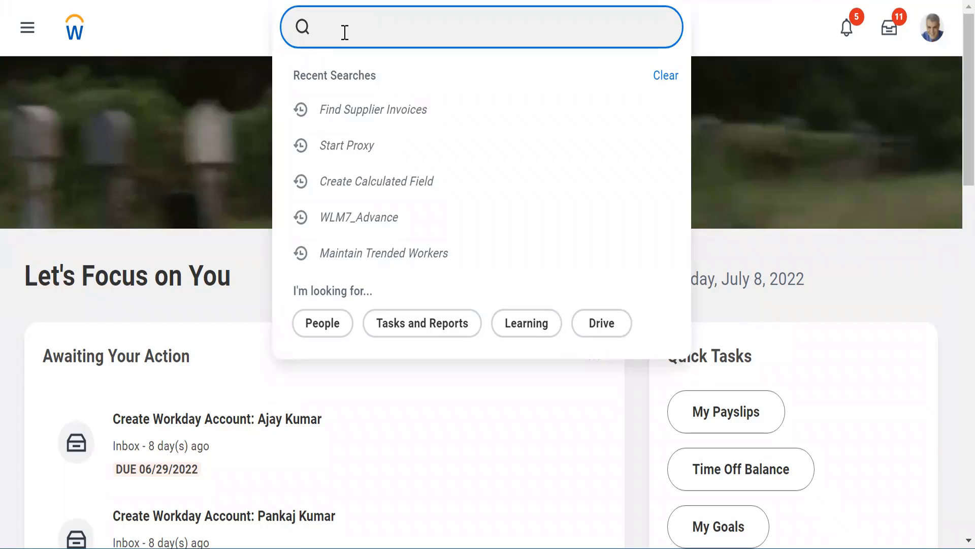
pyautogui.click(846, 34)
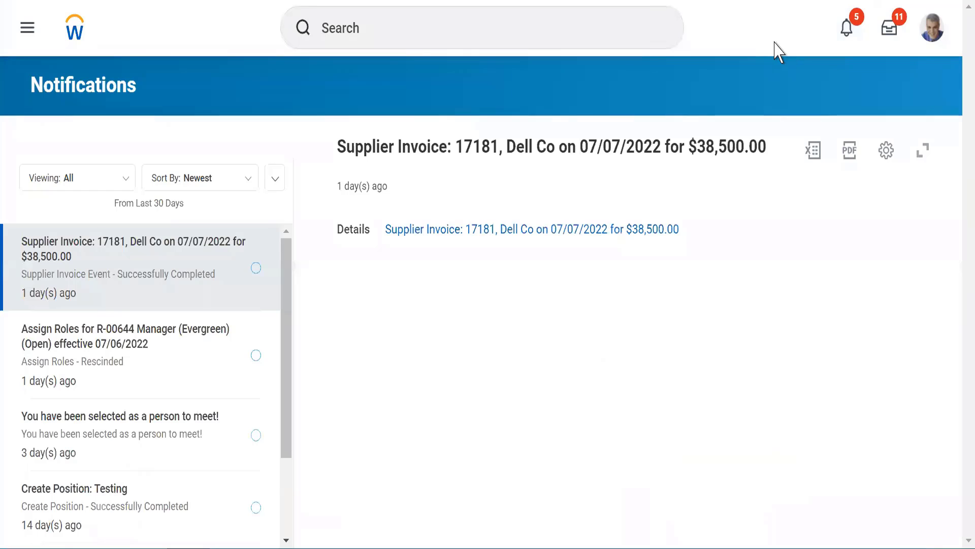
pyautogui.click(853, 35)
pyautogui.click(79, 347)
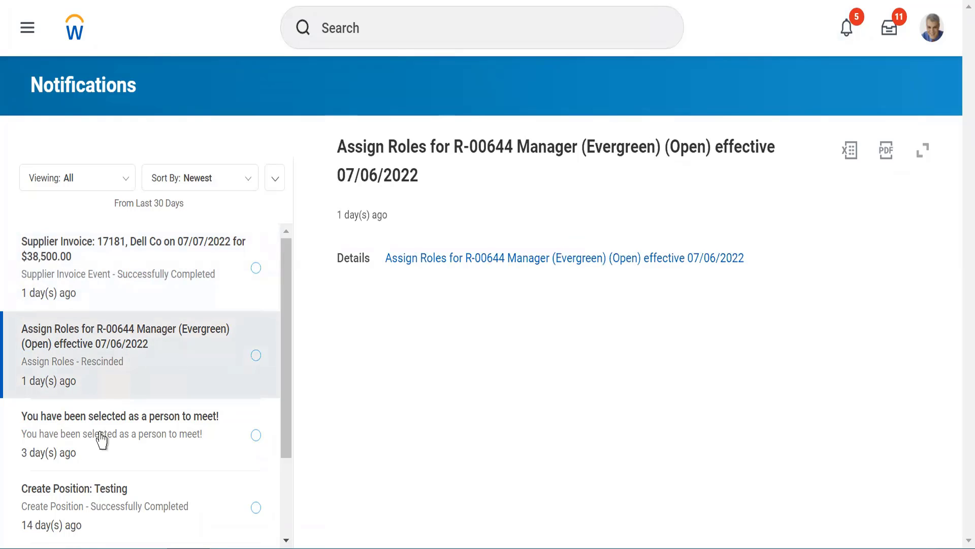
pyautogui.click(117, 433)
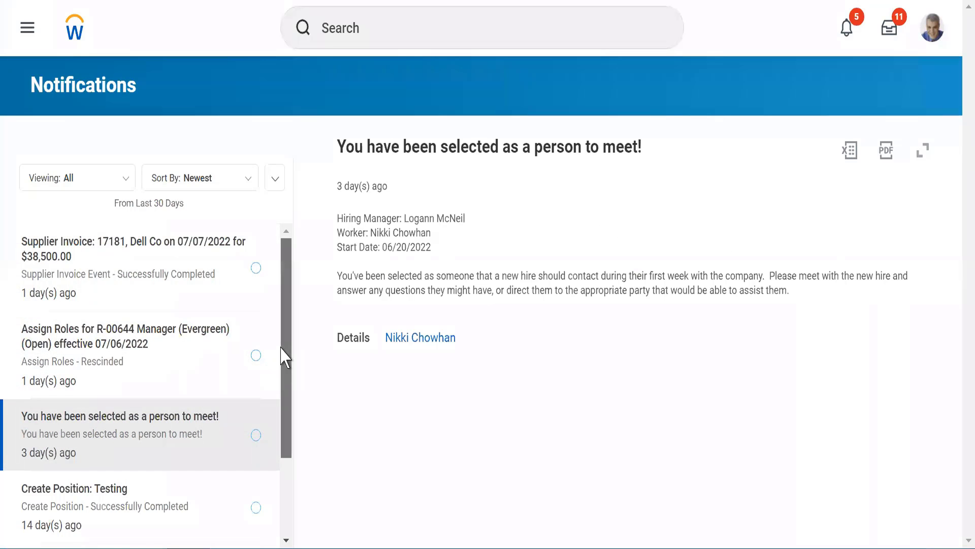
pyautogui.moveTo(283, 354); pyautogui.dragTo(283, 425)
pyautogui.click(90, 392)
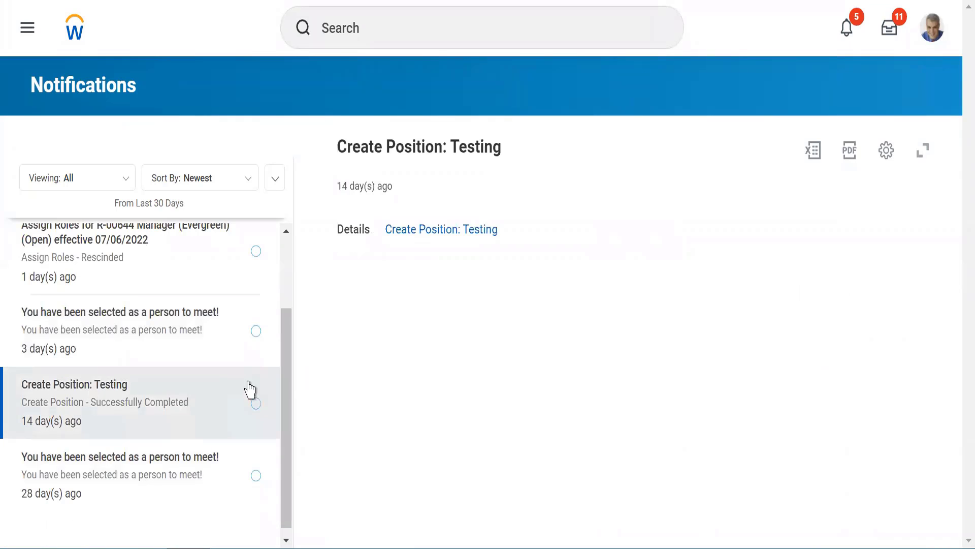
pyautogui.moveTo(285, 426); pyautogui.dragTo(286, 290)
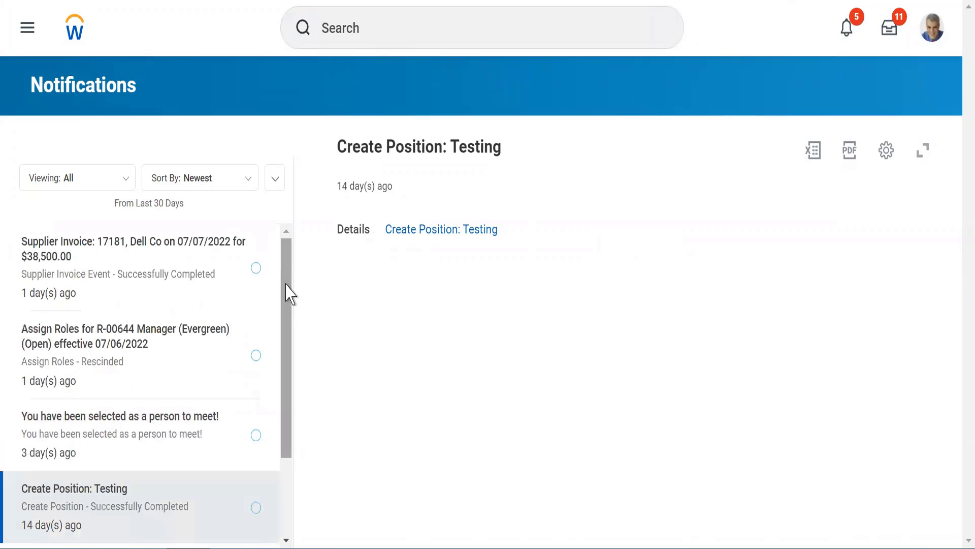
pyautogui.click(847, 40)
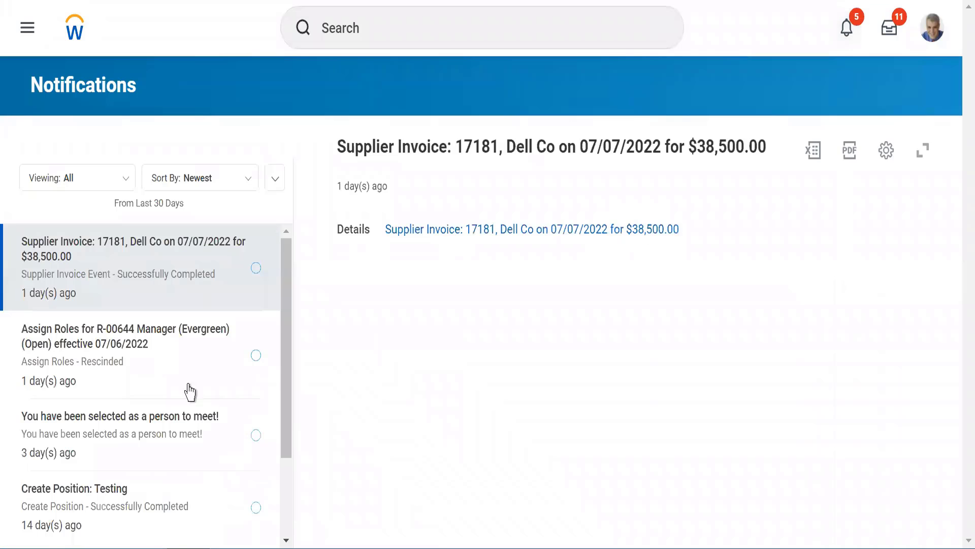
# - Check the inbox, view the signed-in worker's own profile page and return to the home page
pyautogui.click(888, 29)
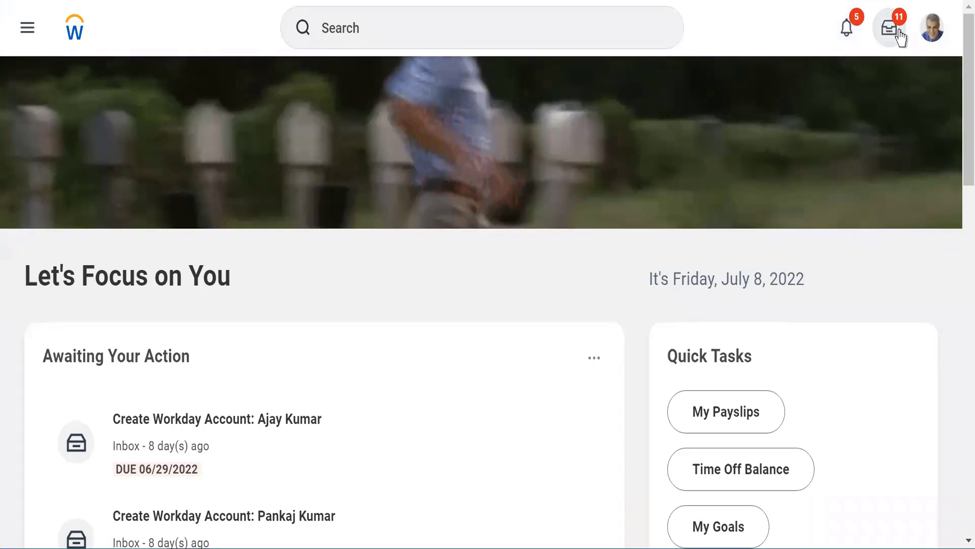
pyautogui.click(899, 31)
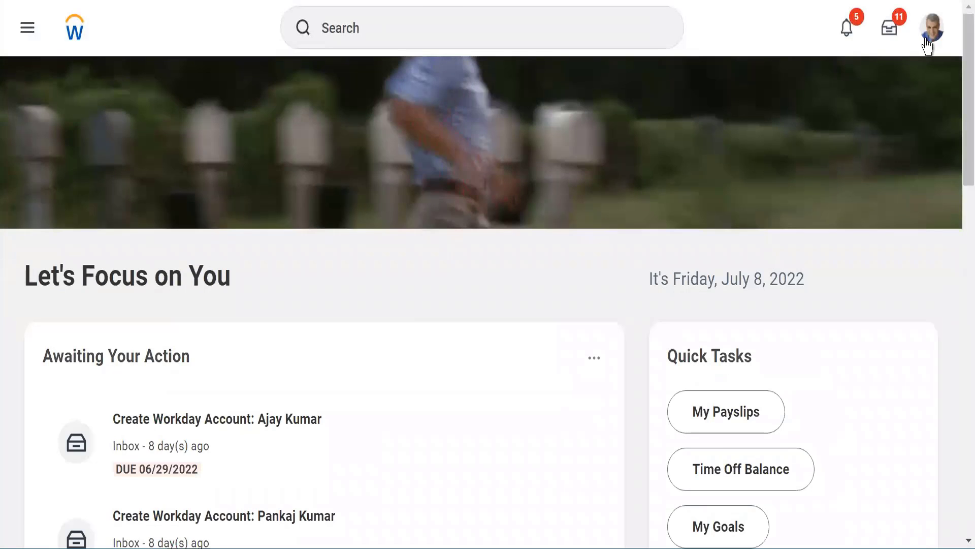
pyautogui.click(930, 38)
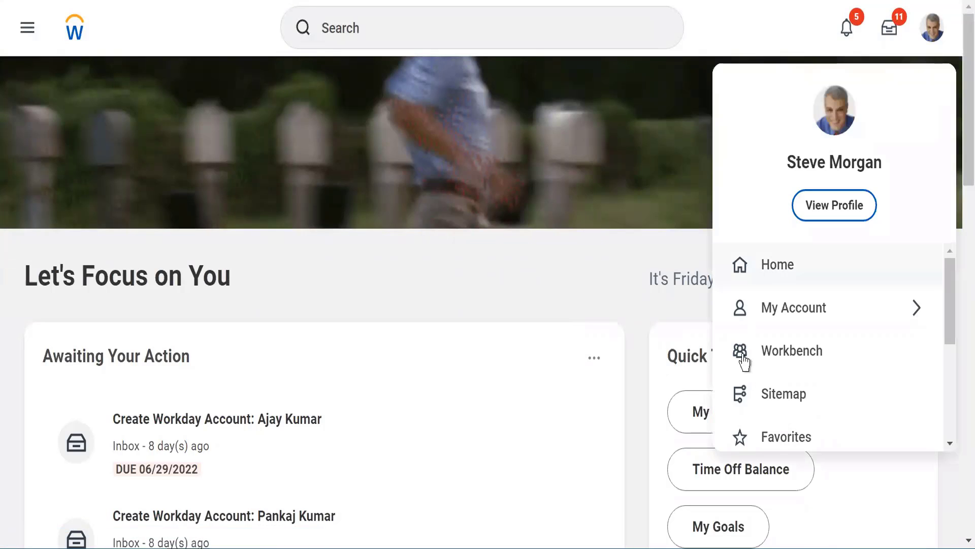
pyautogui.click(820, 206)
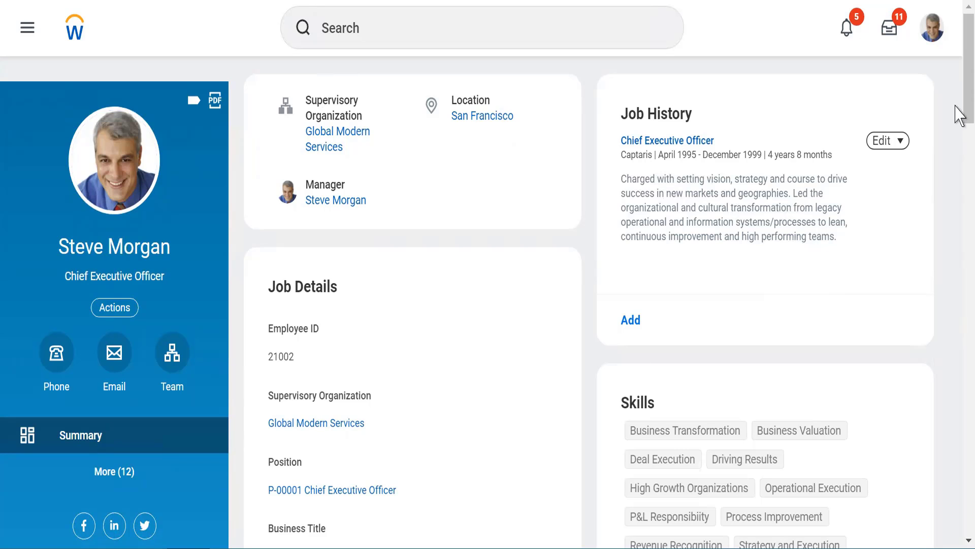
pyautogui.moveTo(960, 113); pyautogui.dragTo(960, 66)
pyautogui.click(73, 38)
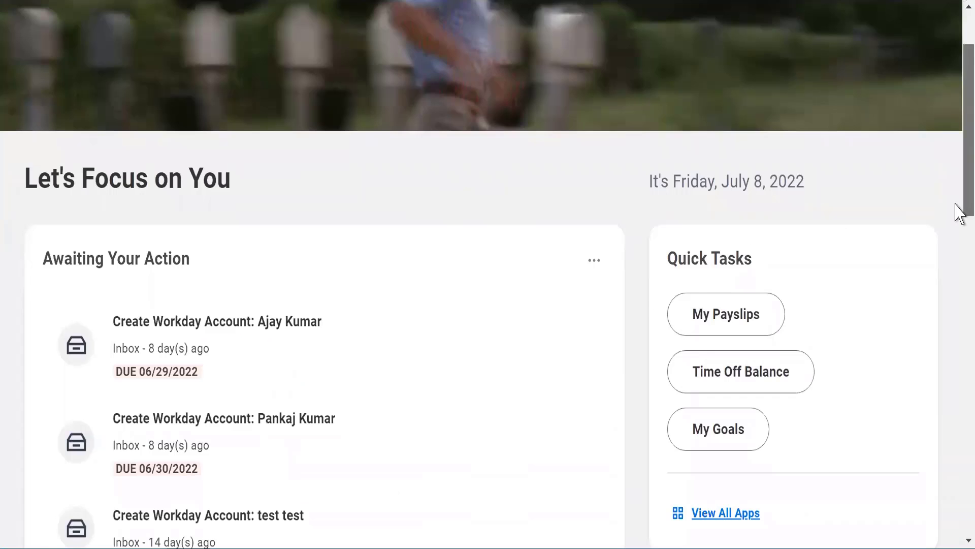
# - Look over the Awaiting Your Action items and the full inbox, cancelling out of the notification preferences
pyautogui.scroll(-2, 958, 214)
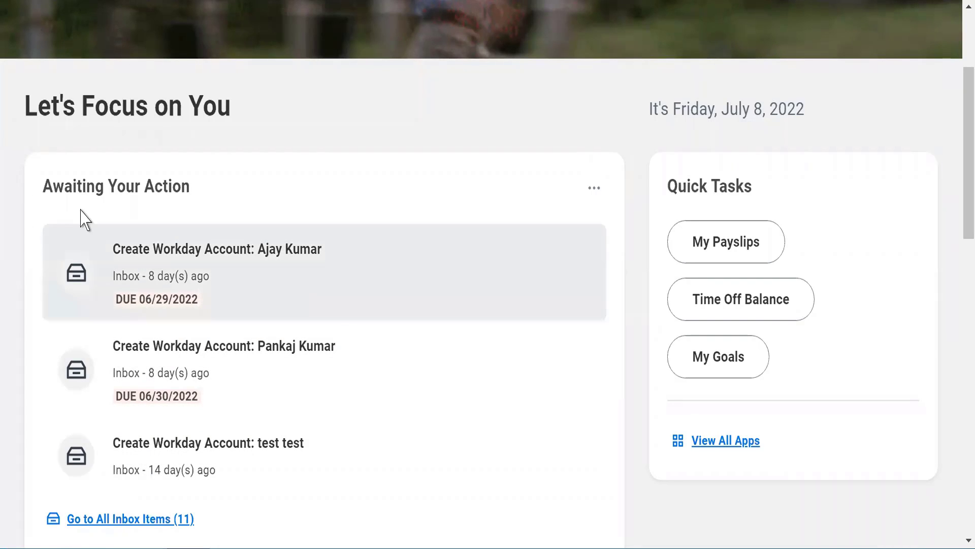
pyautogui.moveTo(71, 187); pyautogui.dragTo(251, 203)
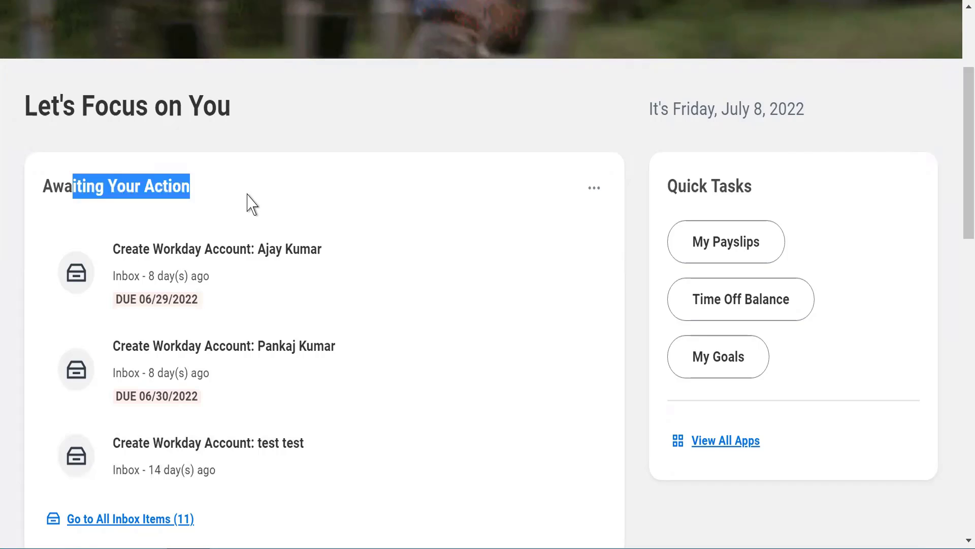
pyautogui.moveTo(963, 182); pyautogui.dragTo(955, 10)
pyautogui.click(890, 29)
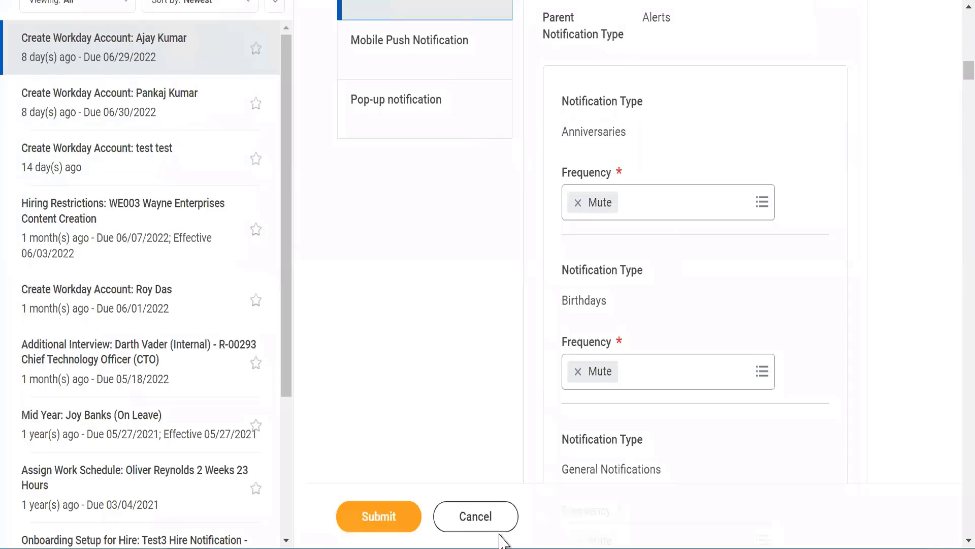
pyautogui.click(499, 531)
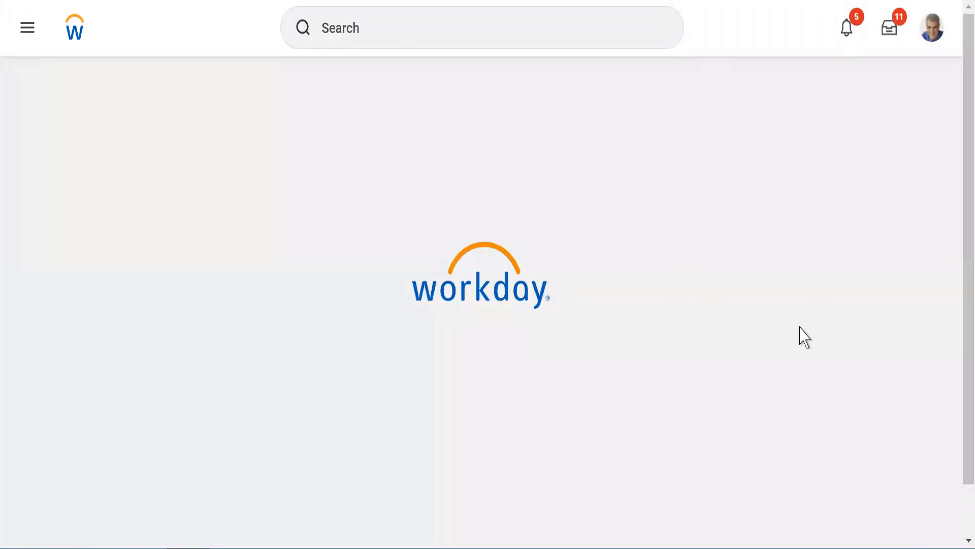
# - Look through the home page cards, including Timely Suggestions and the Quick Tasks shortcuts
pyautogui.scroll(-10, 957, 254)
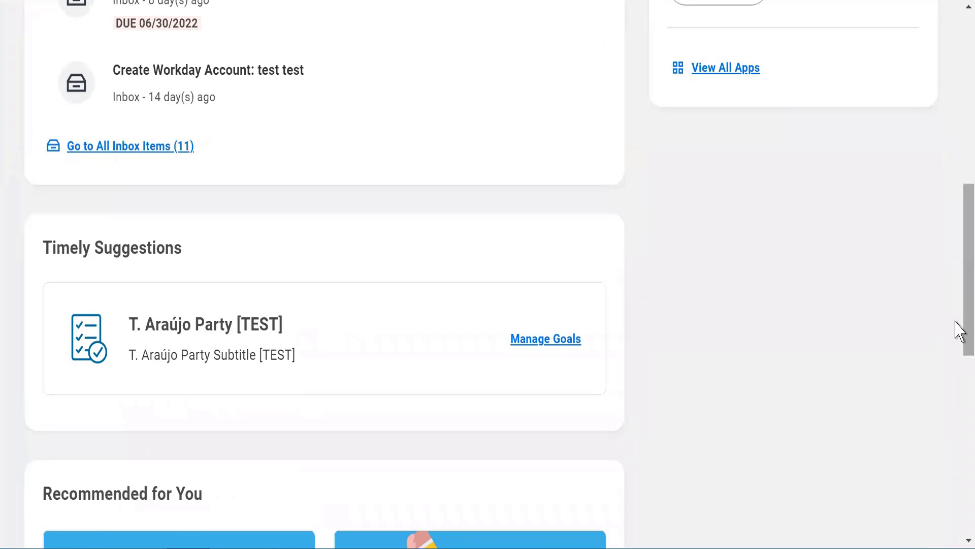
pyautogui.moveTo(955, 260); pyautogui.dragTo(955, 145)
pyautogui.scroll(-4, 955, 332)
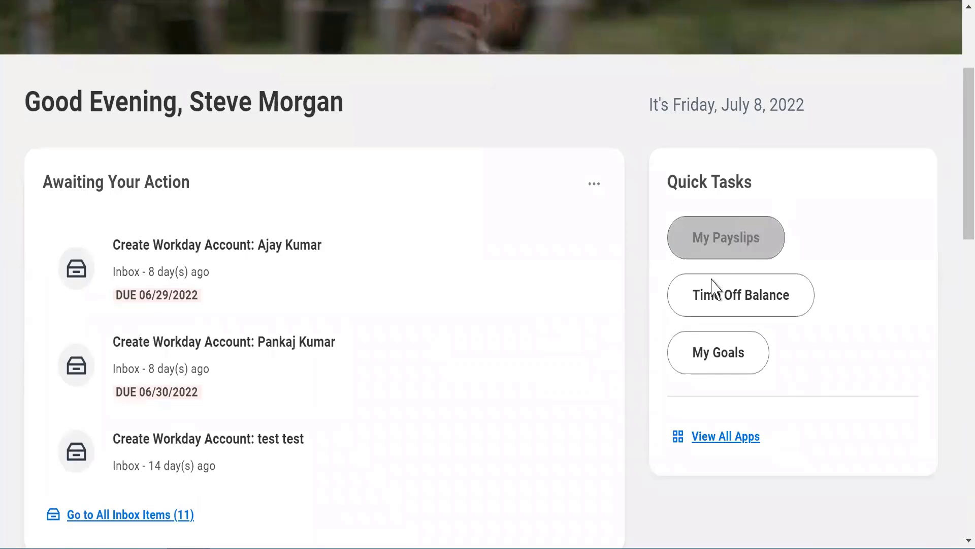
pyautogui.click(686, 252)
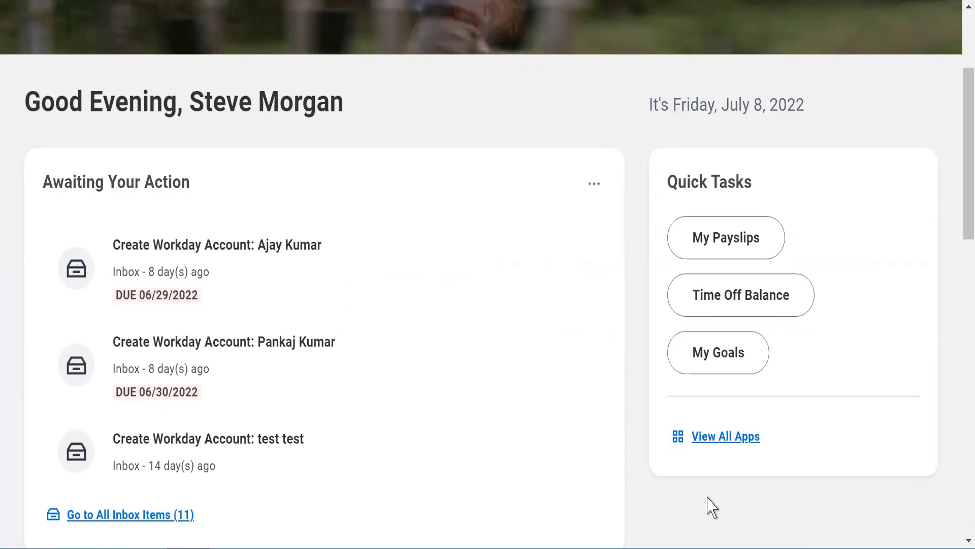
# - Open the worklet configuration from All Apps and read the note about required worklets such as Pokedex
pyautogui.click(714, 443)
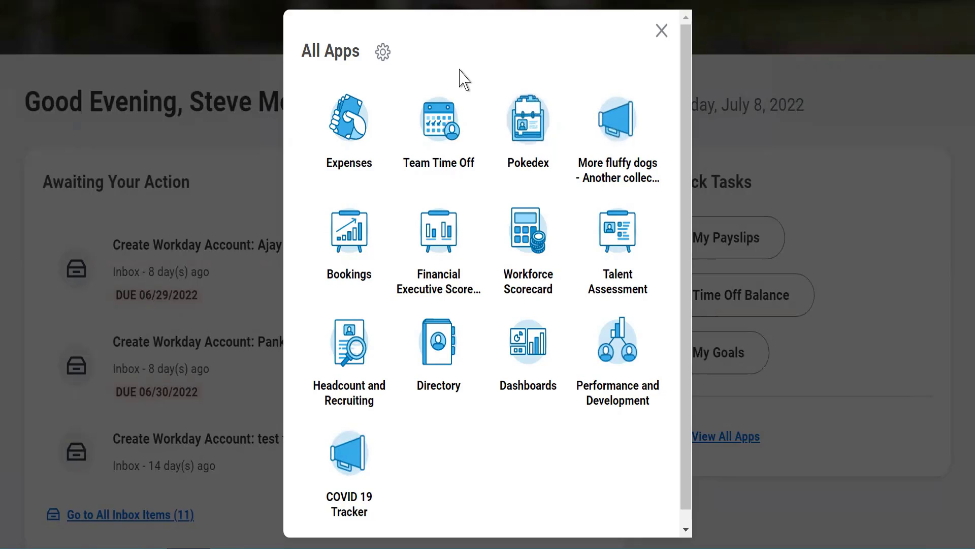
pyautogui.click(382, 56)
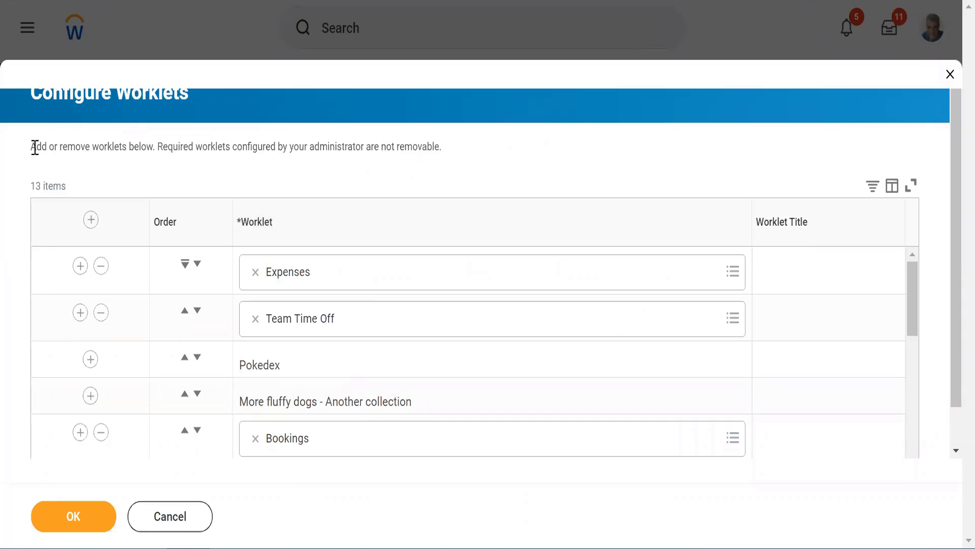
pyautogui.moveTo(35, 148); pyautogui.dragTo(449, 149)
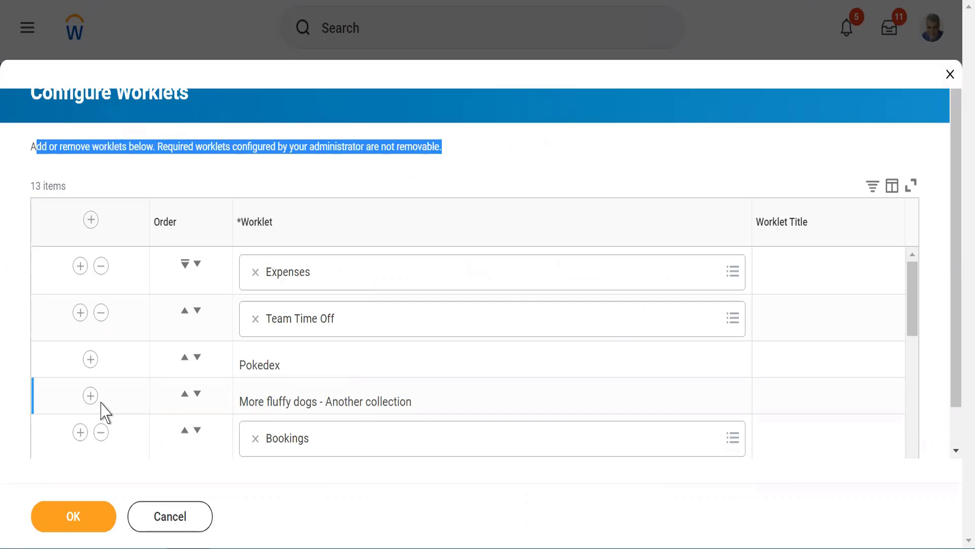
pyautogui.doubleClick(251, 365)
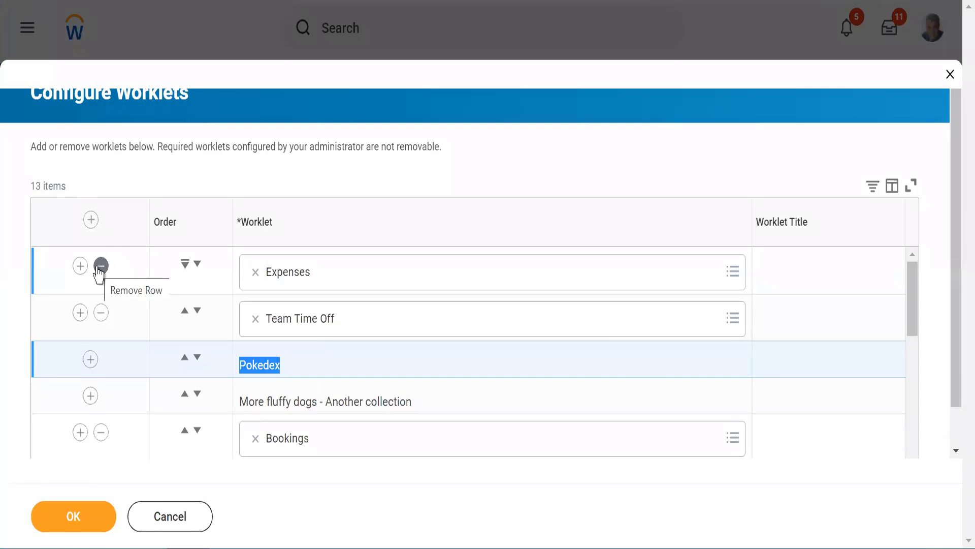
# - Add a worklet row at the start of the list and set it to Sick Time Off Taken by Worker, searching for "absence"
pyautogui.click(90, 220)
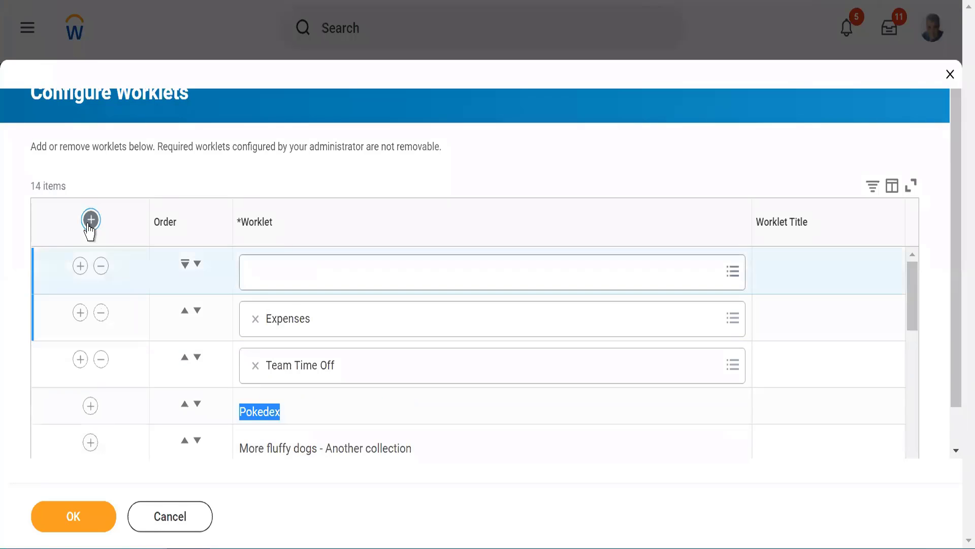
pyautogui.click(292, 270)
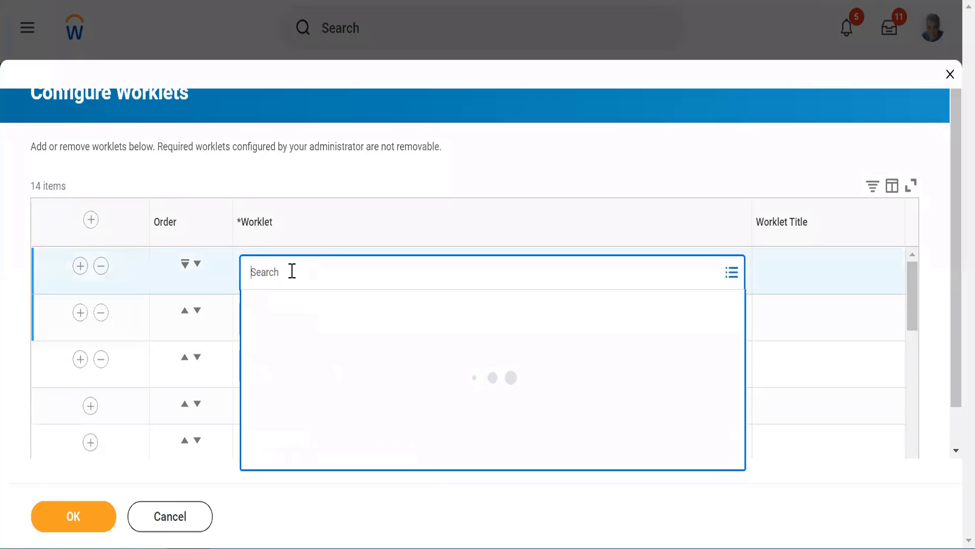
pyautogui.write('absence')
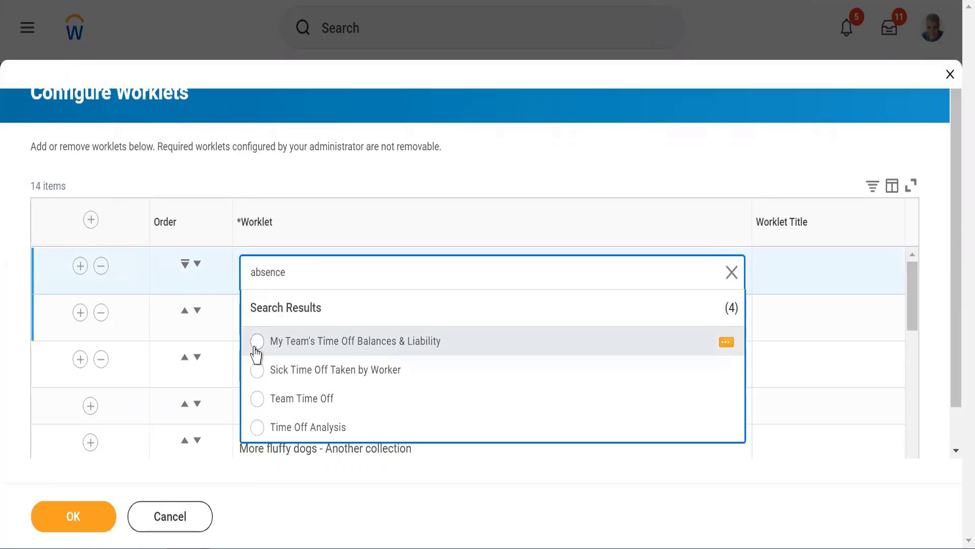
pyautogui.click(256, 381)
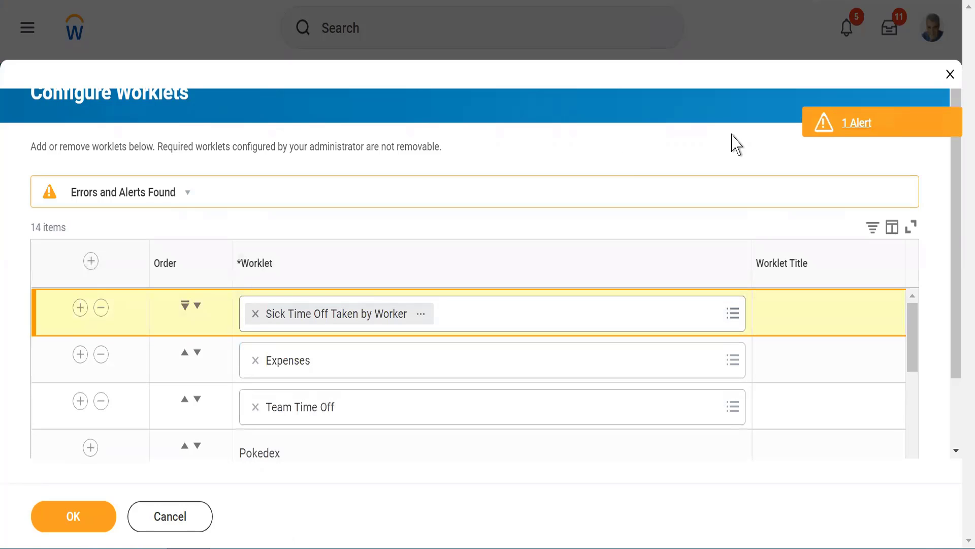
# - Read the alert raised for the first worklet row and close it
pyautogui.click(918, 122)
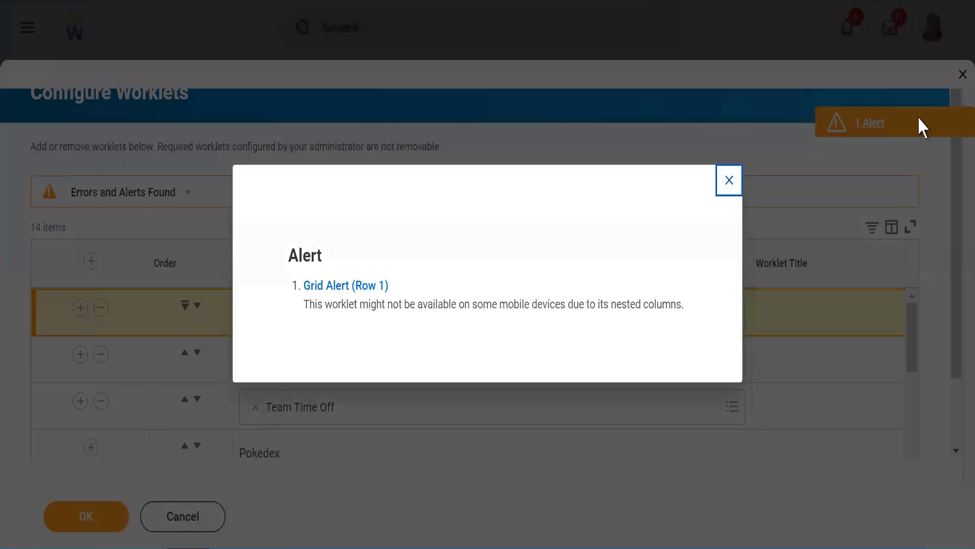
pyautogui.tripleClick(337, 303)
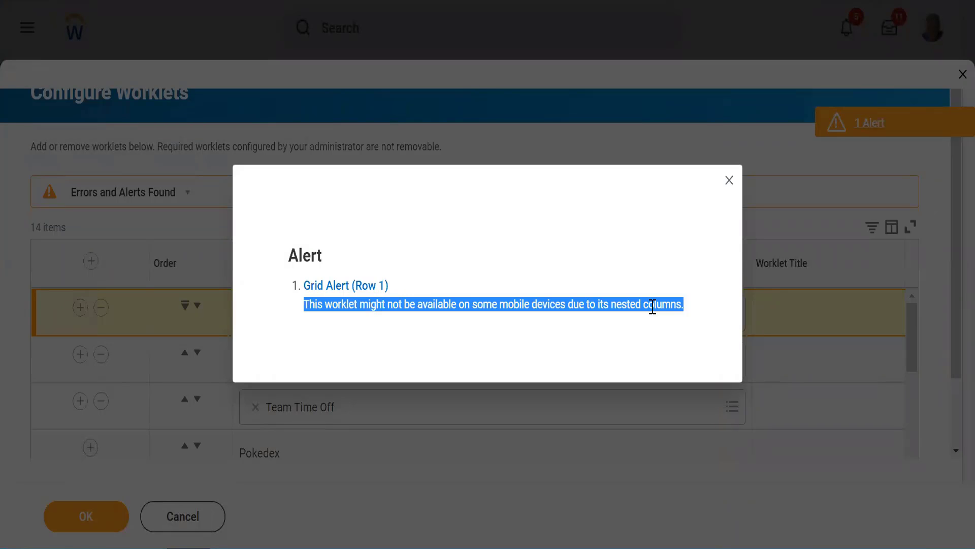
pyautogui.click(729, 181)
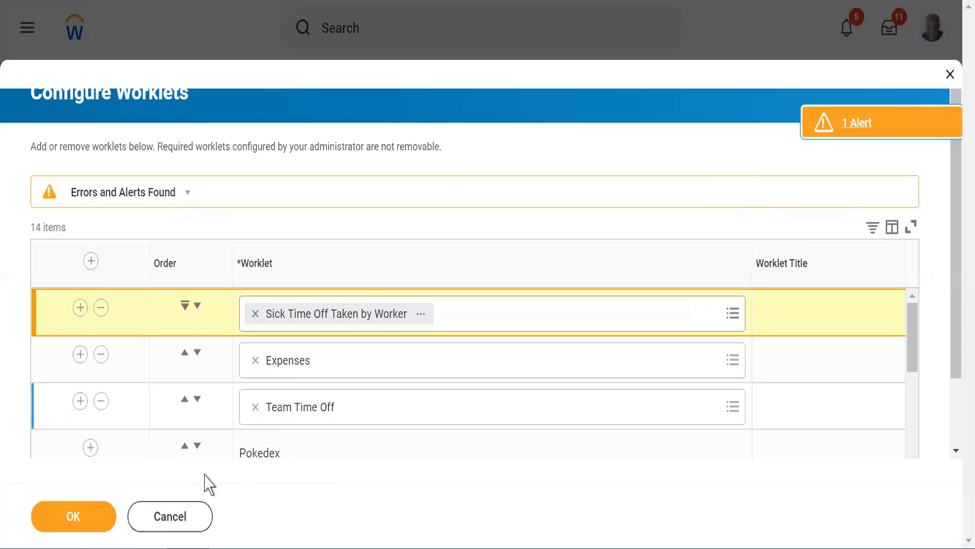
# - Save the worklet configuration, check the resulting worklet list and finish
pyautogui.click(73, 520)
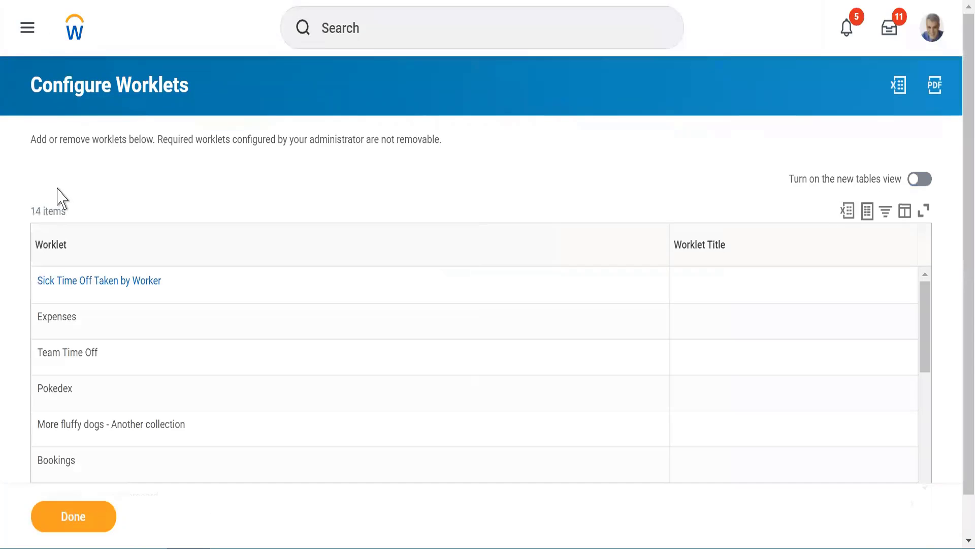
pyautogui.tripleClick(40, 212)
pyautogui.click(108, 218)
pyautogui.tripleClick(29, 218)
pyautogui.click(64, 526)
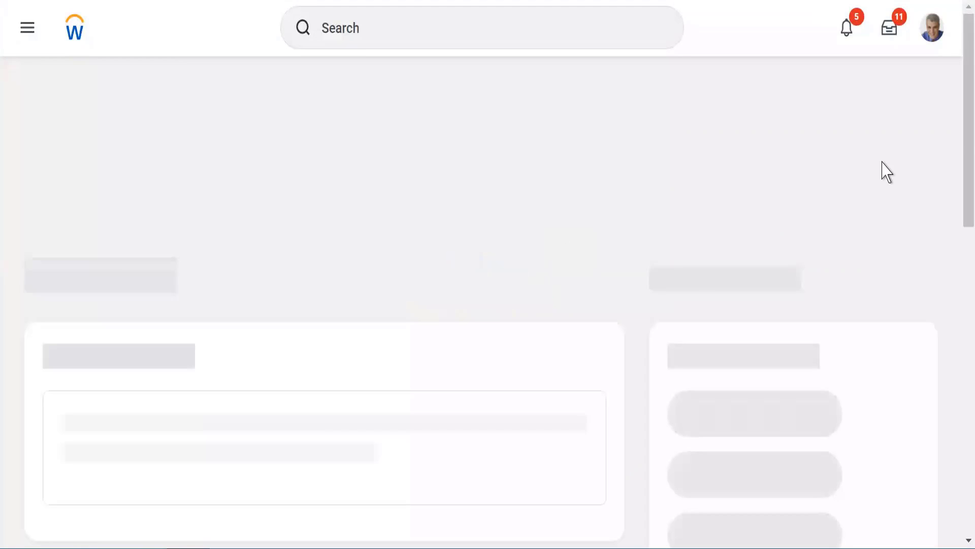
# - Reopen the list of all apps from the home page's Quick Tasks card to check the added worklet
pyautogui.scroll(-6, 957, 259)
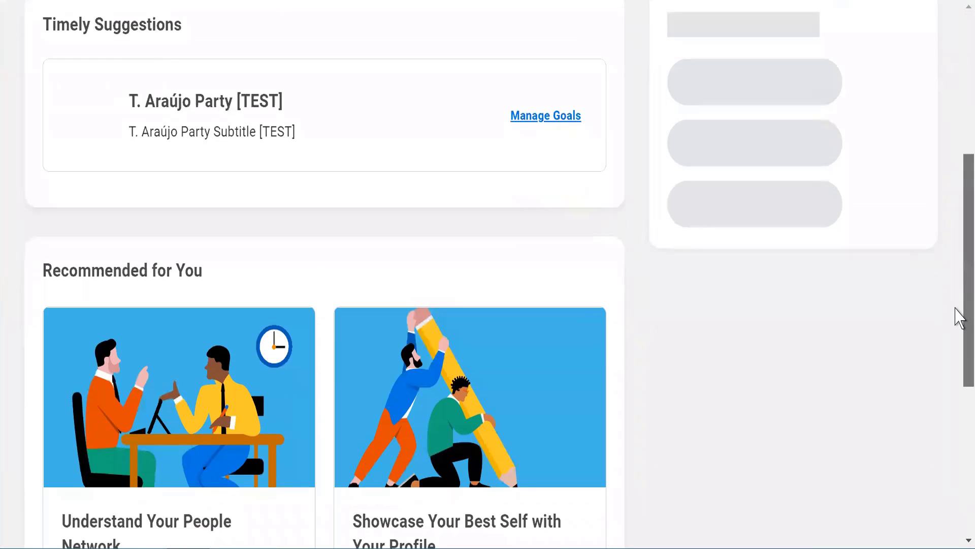
pyautogui.scroll(-3, 958, 320)
pyautogui.scroll(4, 958, 322)
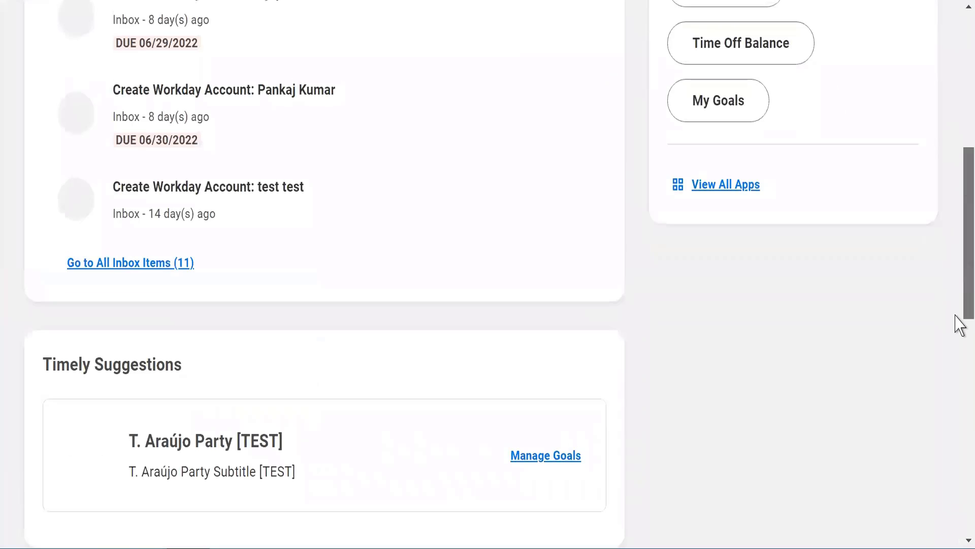
pyautogui.click(717, 186)
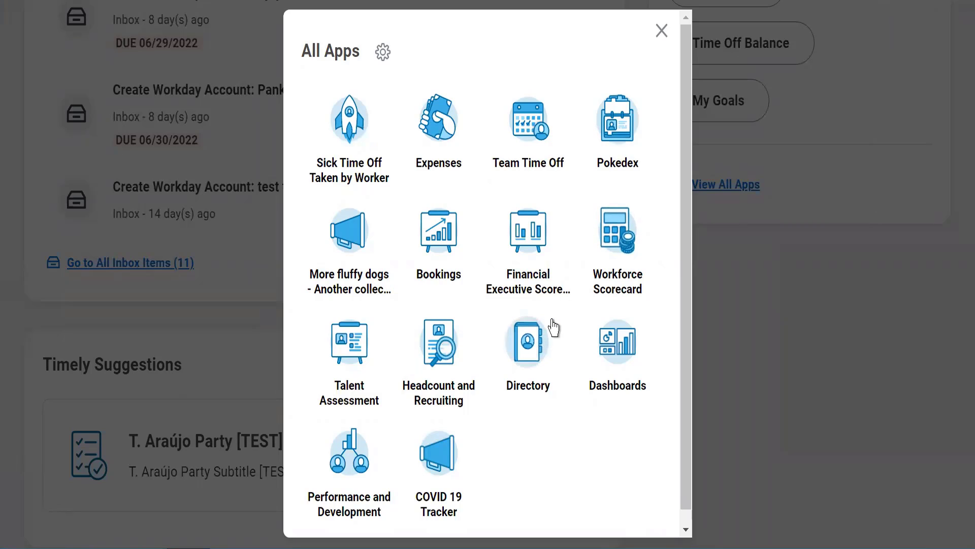
# - Close the list of all apps and examine the home page search's recent searches and search categories
pyautogui.click(662, 31)
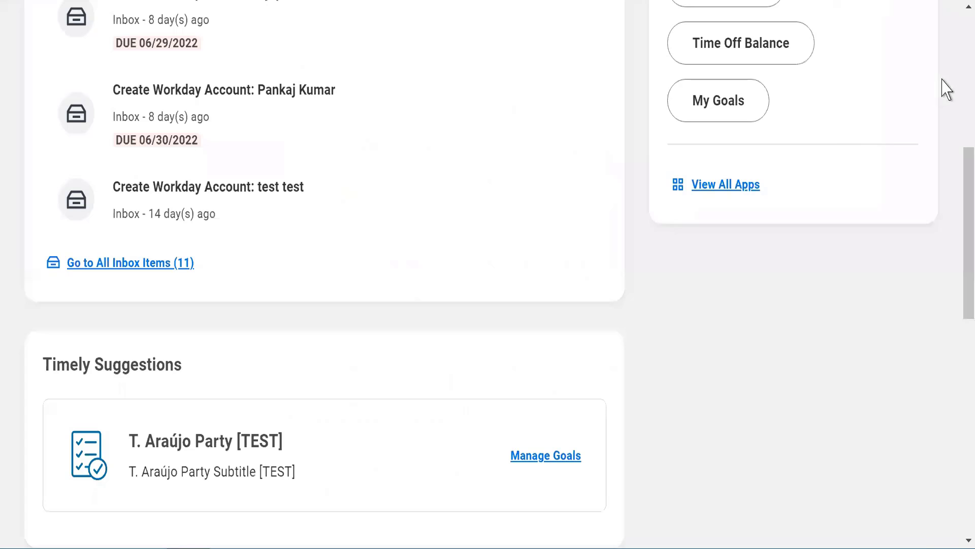
pyautogui.scroll(8, 958, 51)
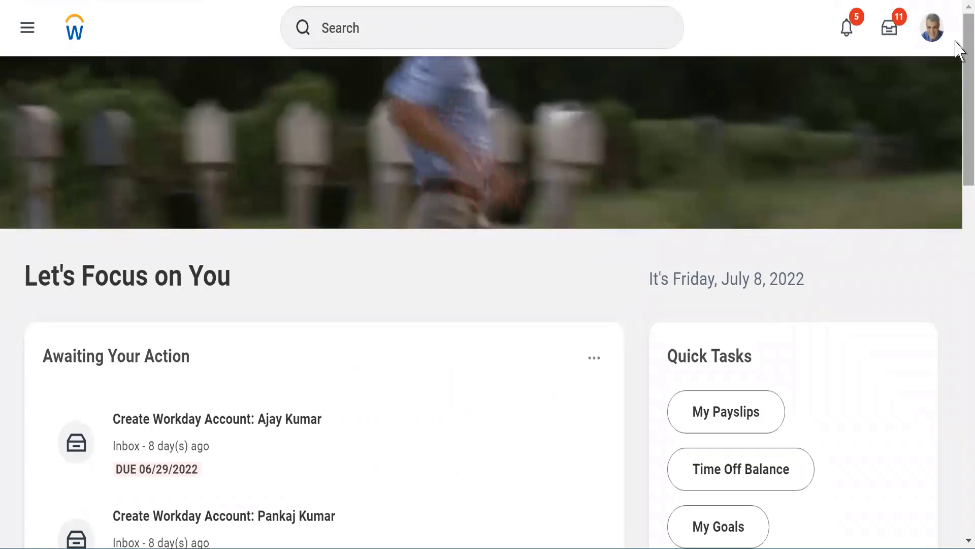
pyautogui.click(327, 35)
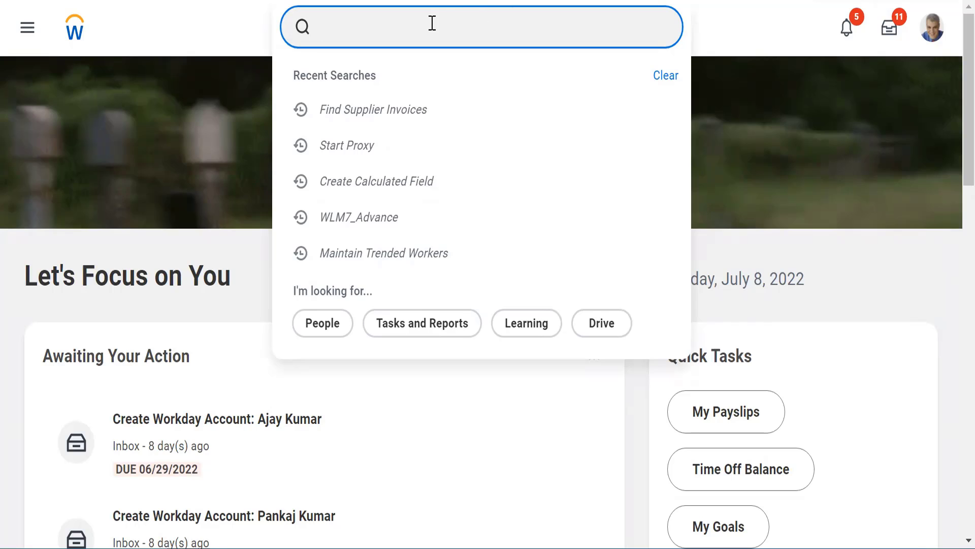
pyautogui.click(242, 28)
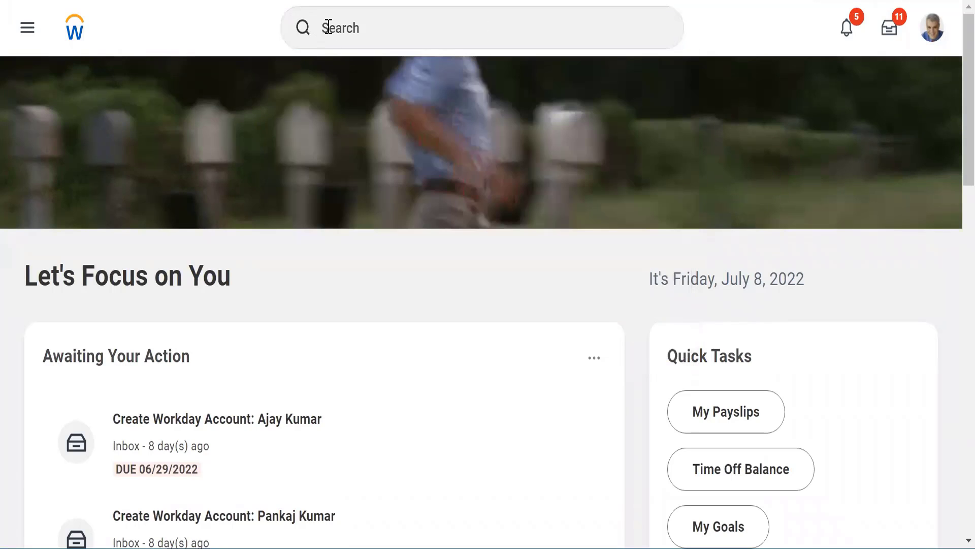
pyautogui.click(329, 28)
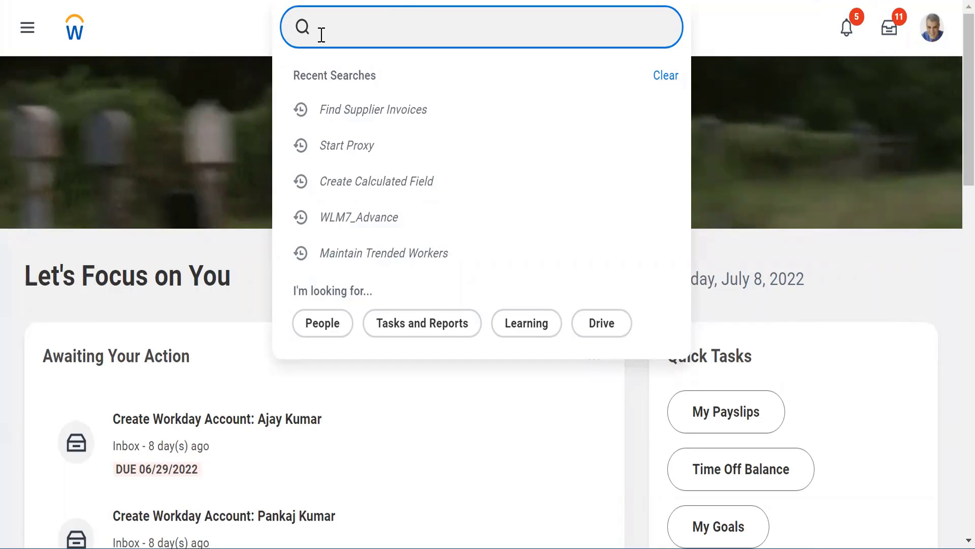
pyautogui.click(241, 34)
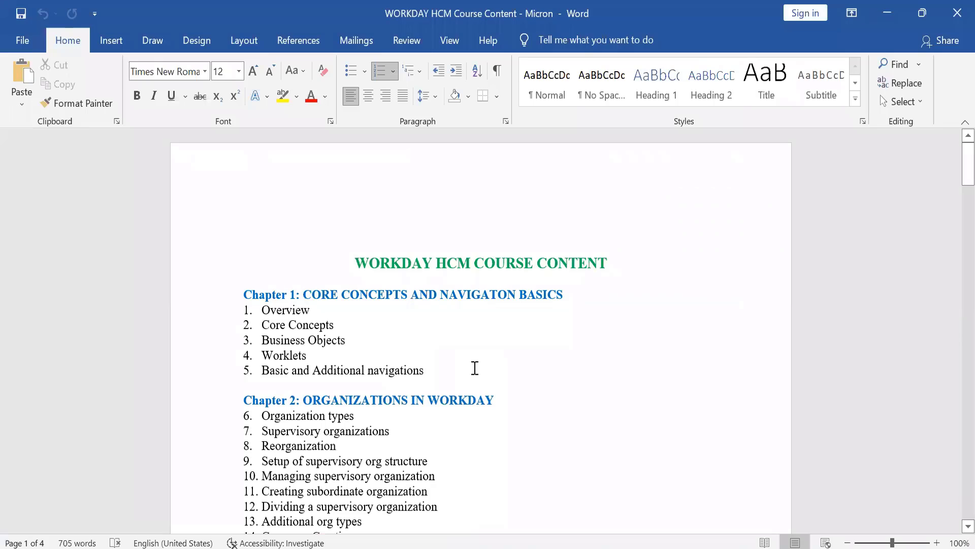
# - In the WORKDAY HCM Course Content document in Word, go through the Chapter 1 heading and its topics from Overview to Basic and Additional navigations
pyautogui.moveTo(296, 294); pyautogui.dragTo(564, 303)
pyautogui.click(275, 314)
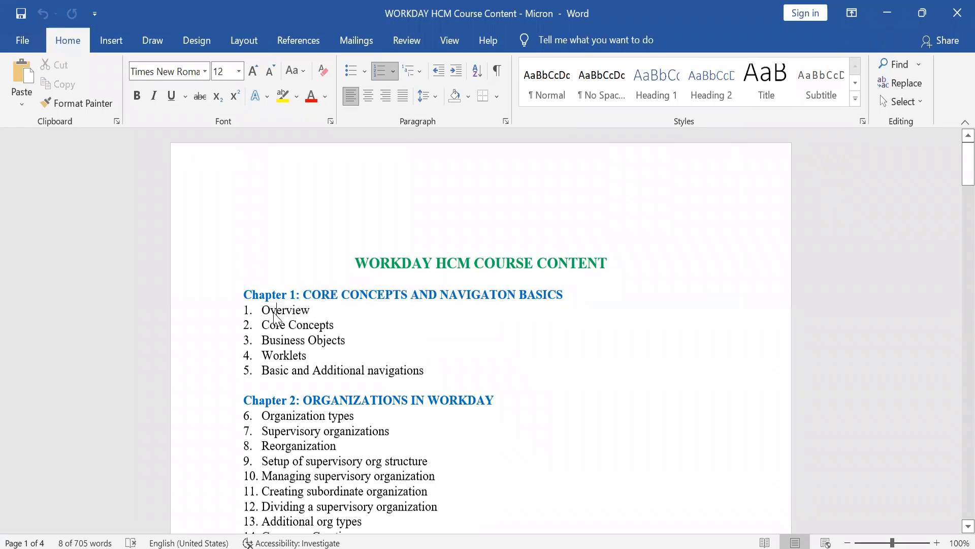
pyautogui.doubleClick(275, 313)
pyautogui.tripleClick(276, 324)
pyautogui.doubleClick(278, 357)
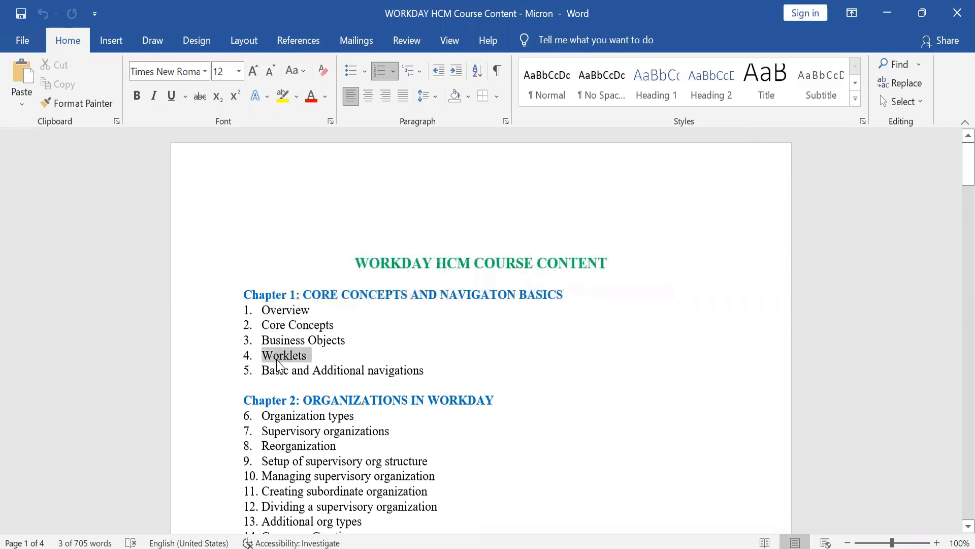
pyautogui.click(275, 370)
pyautogui.tripleClick(275, 371)
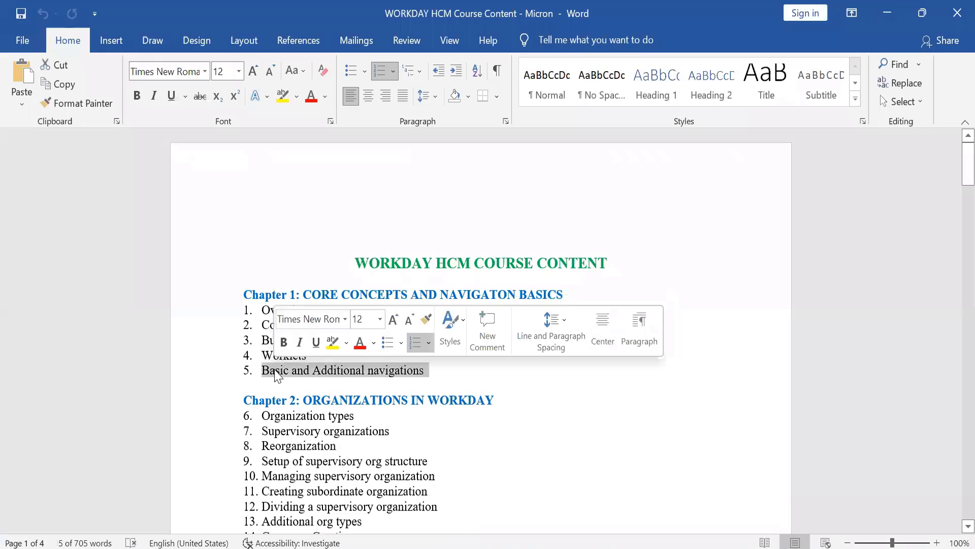
pyautogui.click(328, 371)
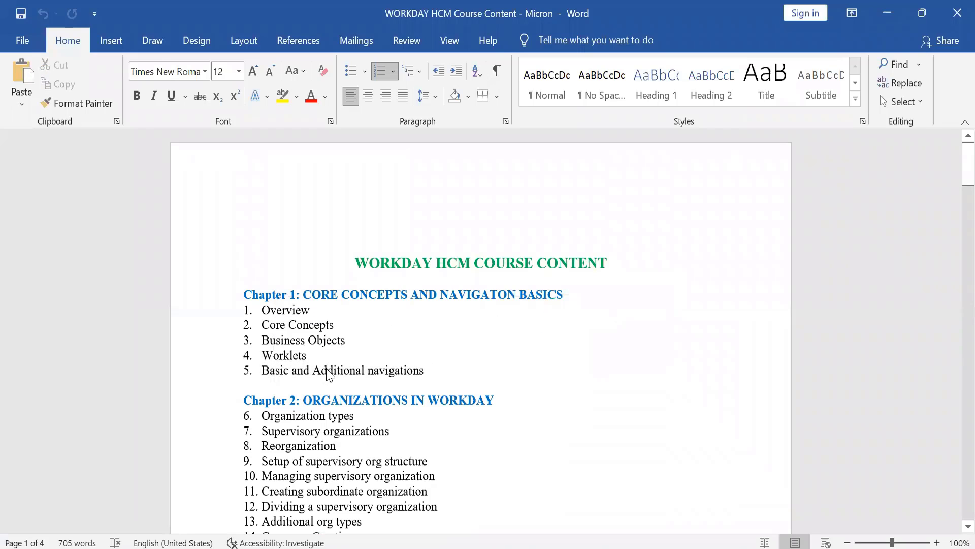